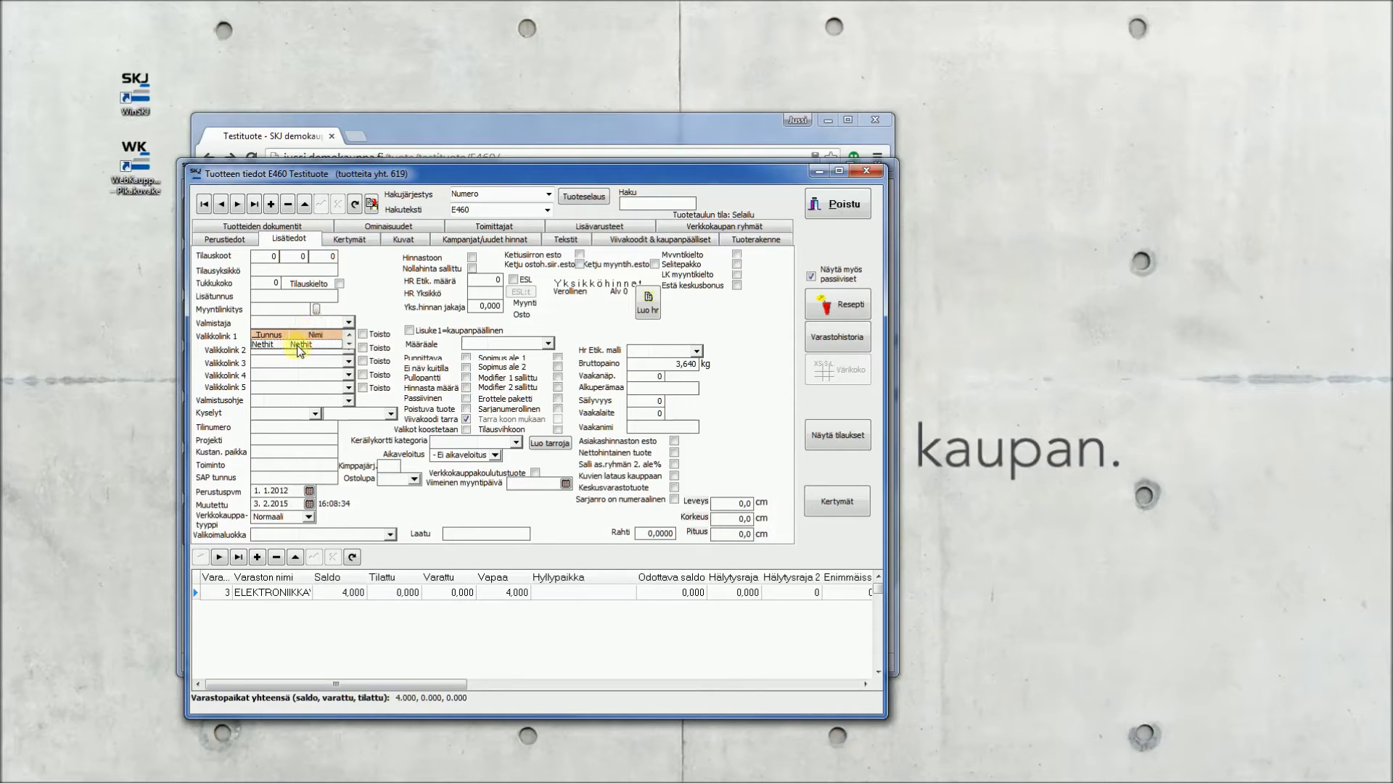
Step: Save Nethit as the product's manufacturer (Valmistaja) and send the change to the web shop
{"action": "left_click", "coordinate": [298, 345]}
{"action": "left_click", "coordinate": [320, 204]}
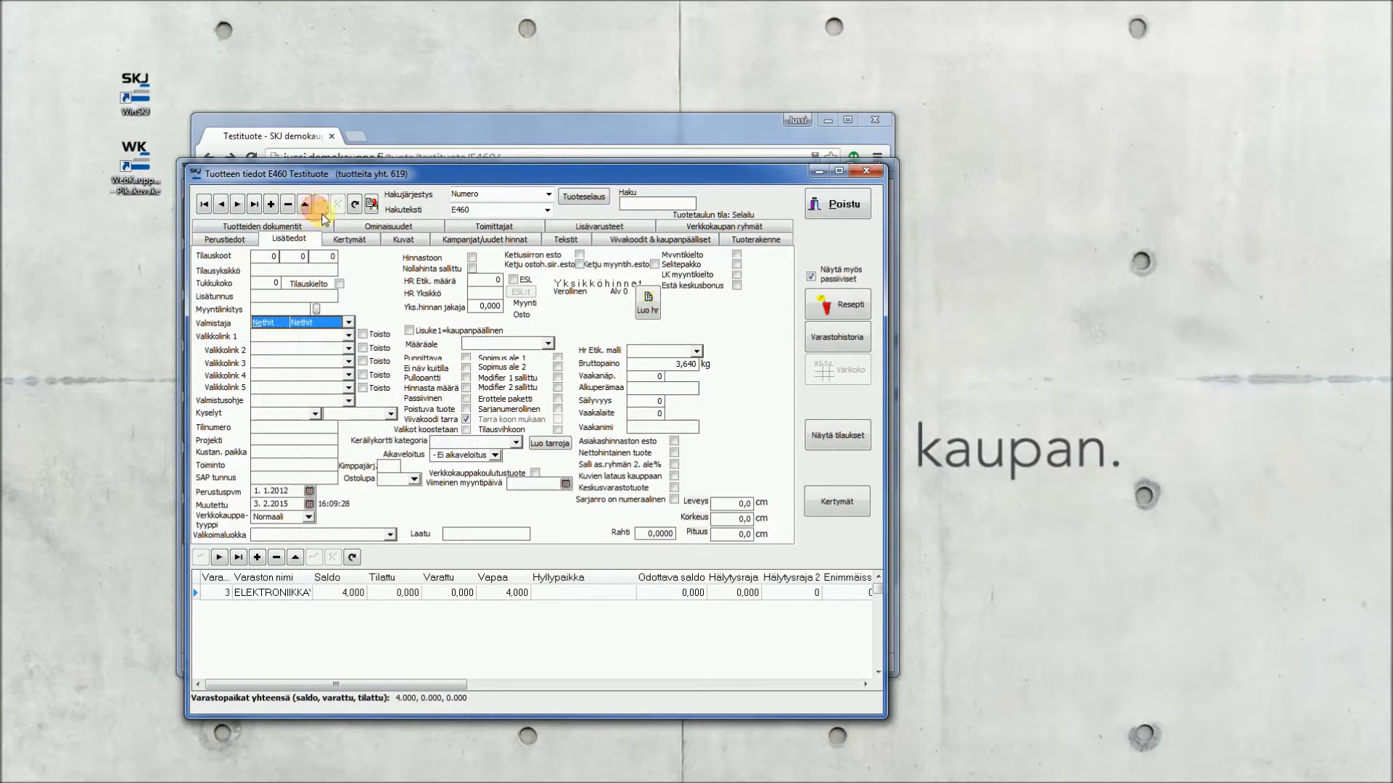
{"action": "right_click", "coordinate": [386, 288]}
{"action": "left_click", "coordinate": [449, 444]}
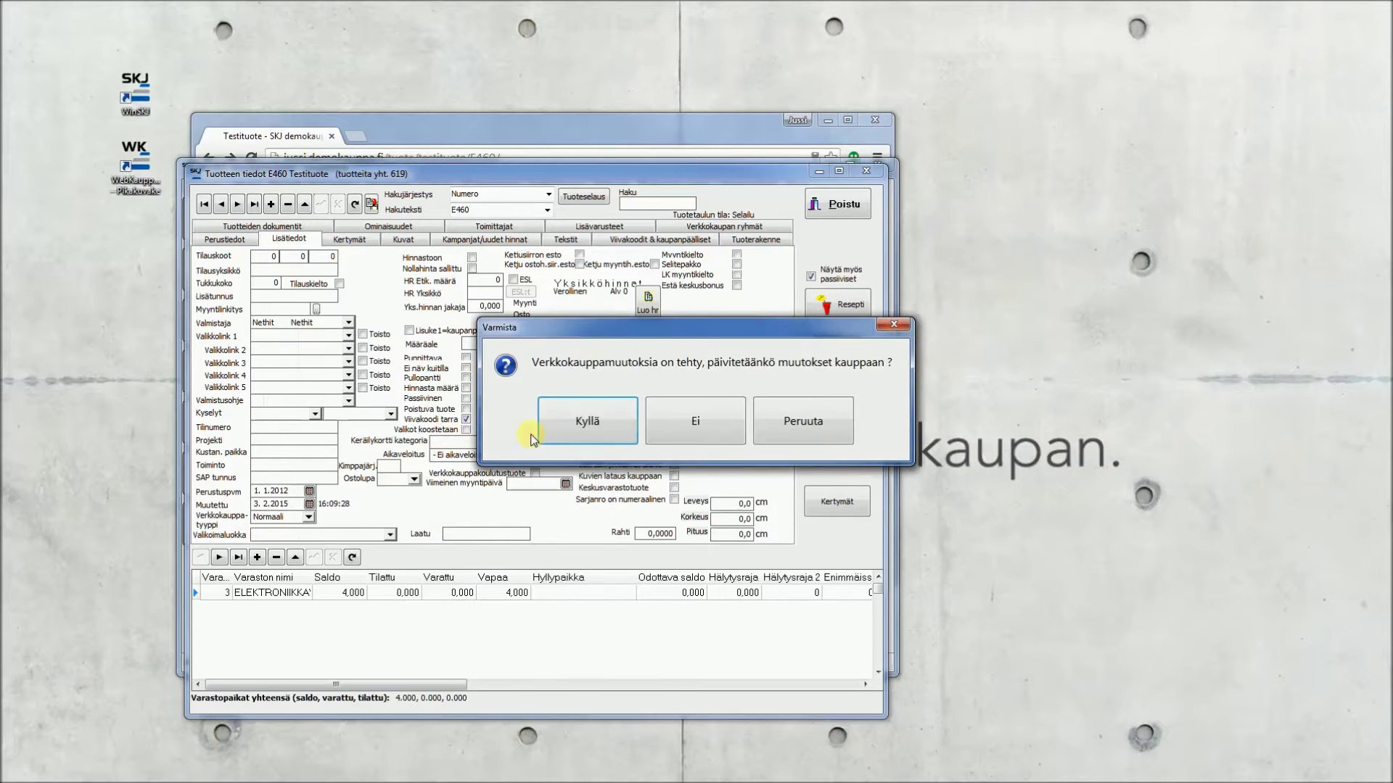
{"action": "left_click", "coordinate": [555, 432]}
Step: Switch to the browser and reload the Testituote product page to check the manufacturer link
{"action": "left_click", "coordinate": [373, 127]}
{"action": "left_click", "coordinate": [250, 158]}
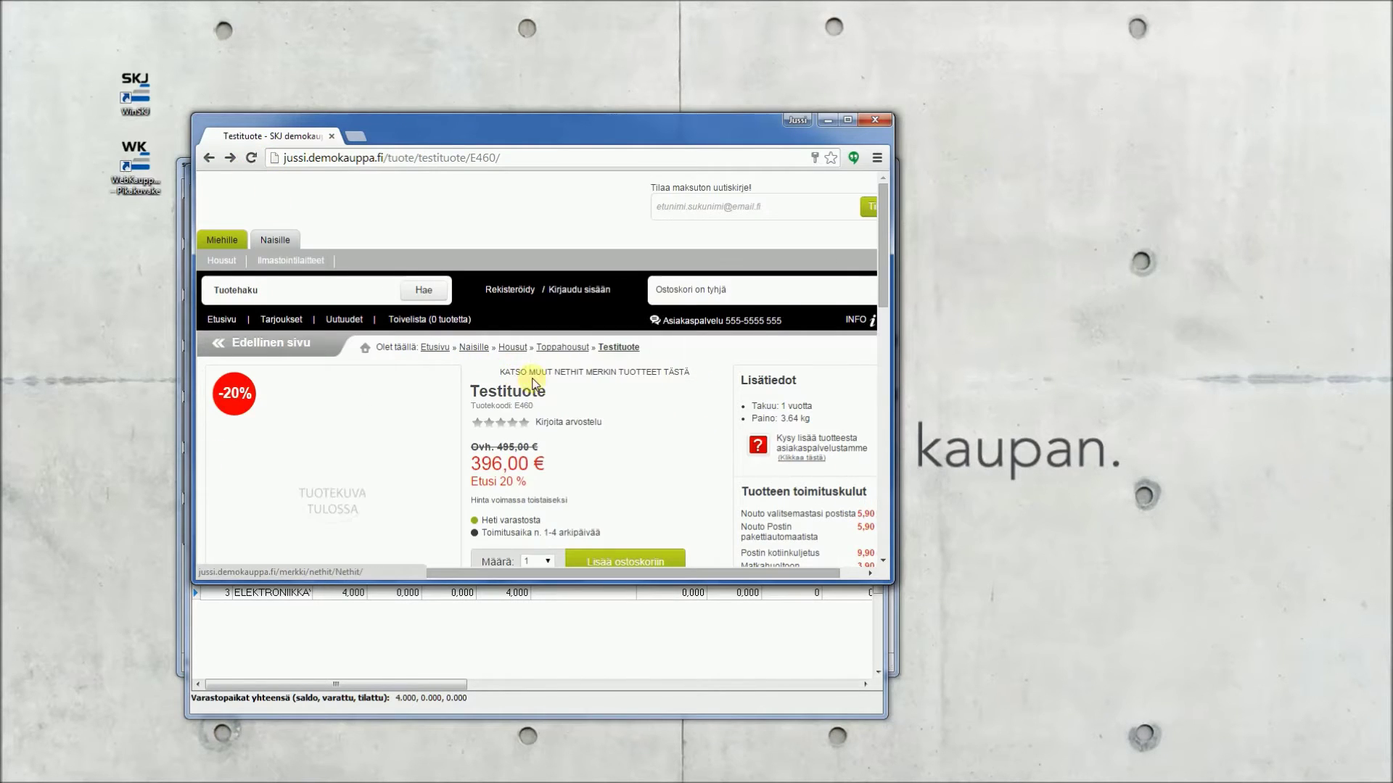
Step: Return to the WinSKJ product record and examine the Verkkokauppatyyppi options, keeping Normaali selected
{"action": "left_click", "coordinate": [682, 626]}
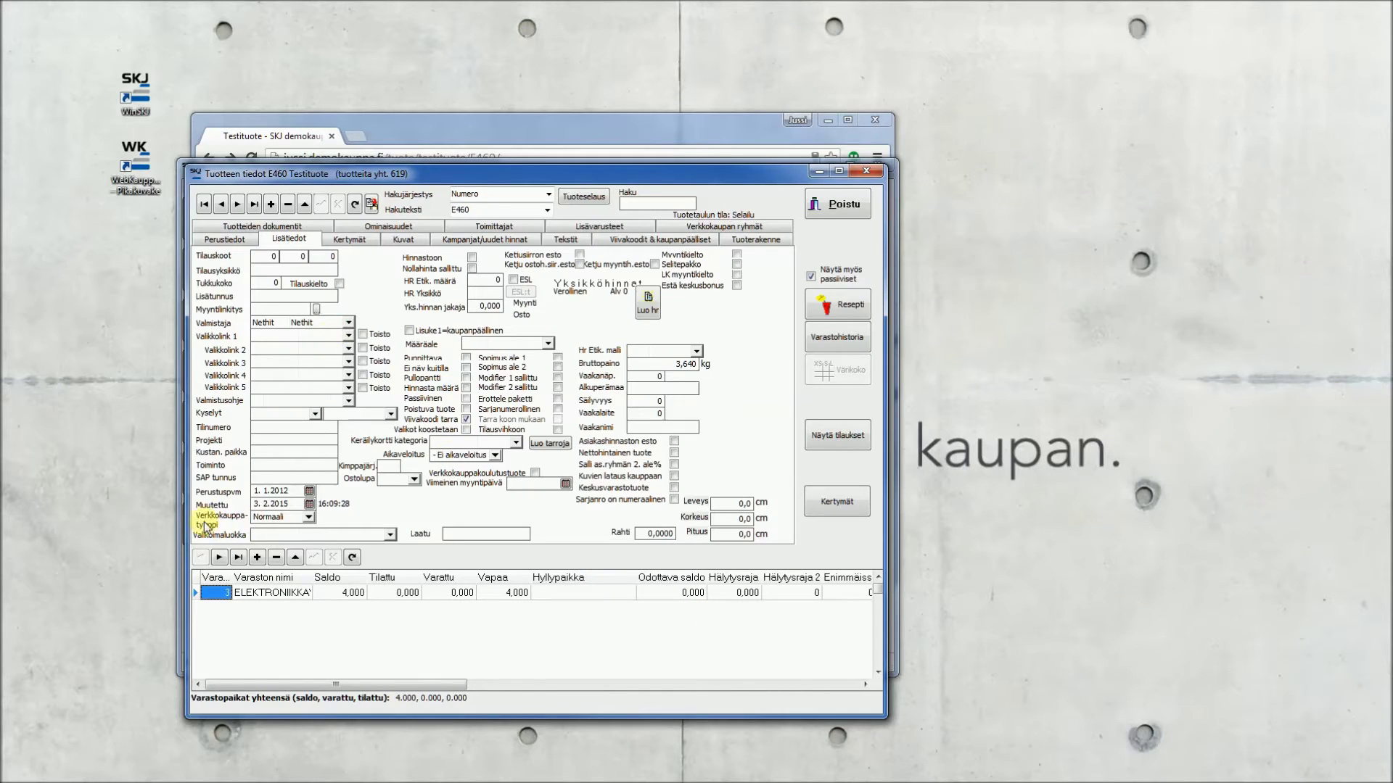
{"action": "left_click", "coordinate": [308, 518]}
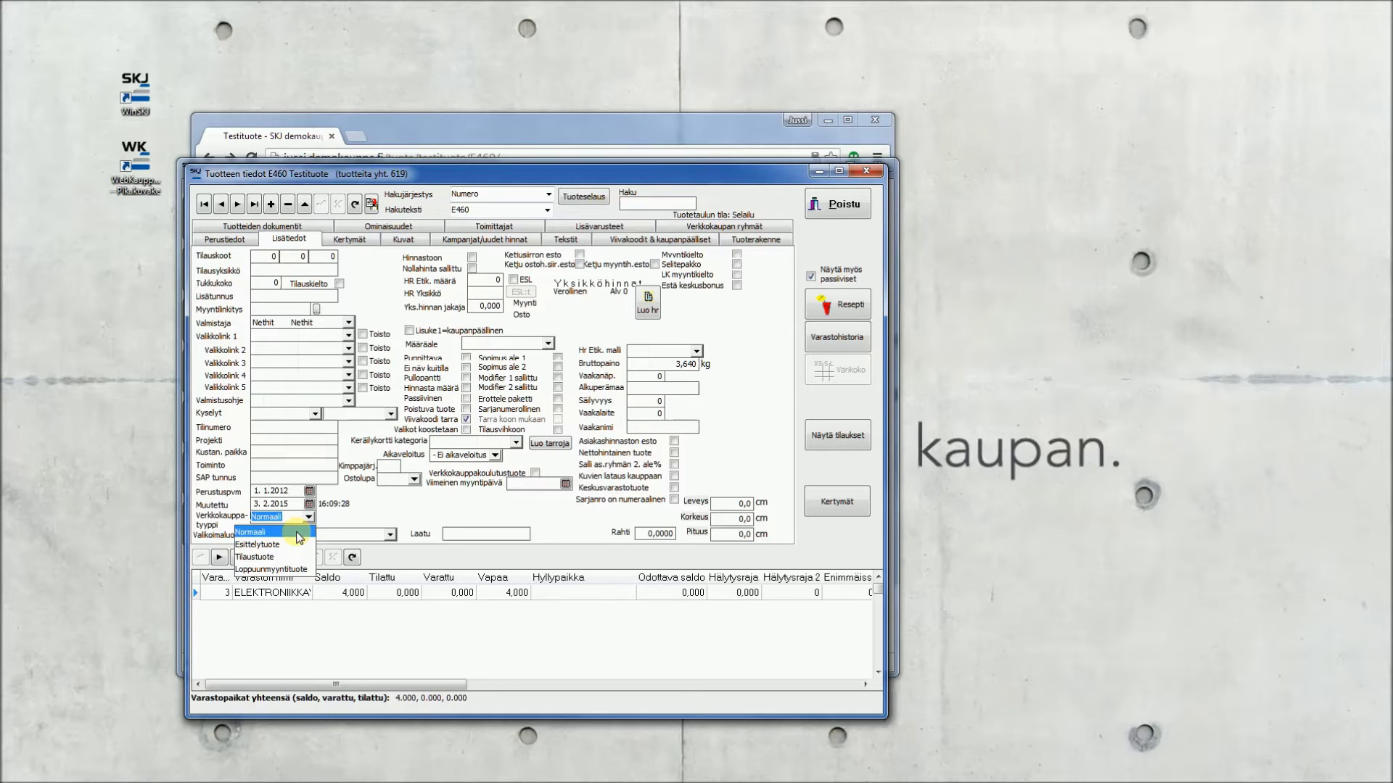
{"action": "left_click", "coordinate": [265, 549]}
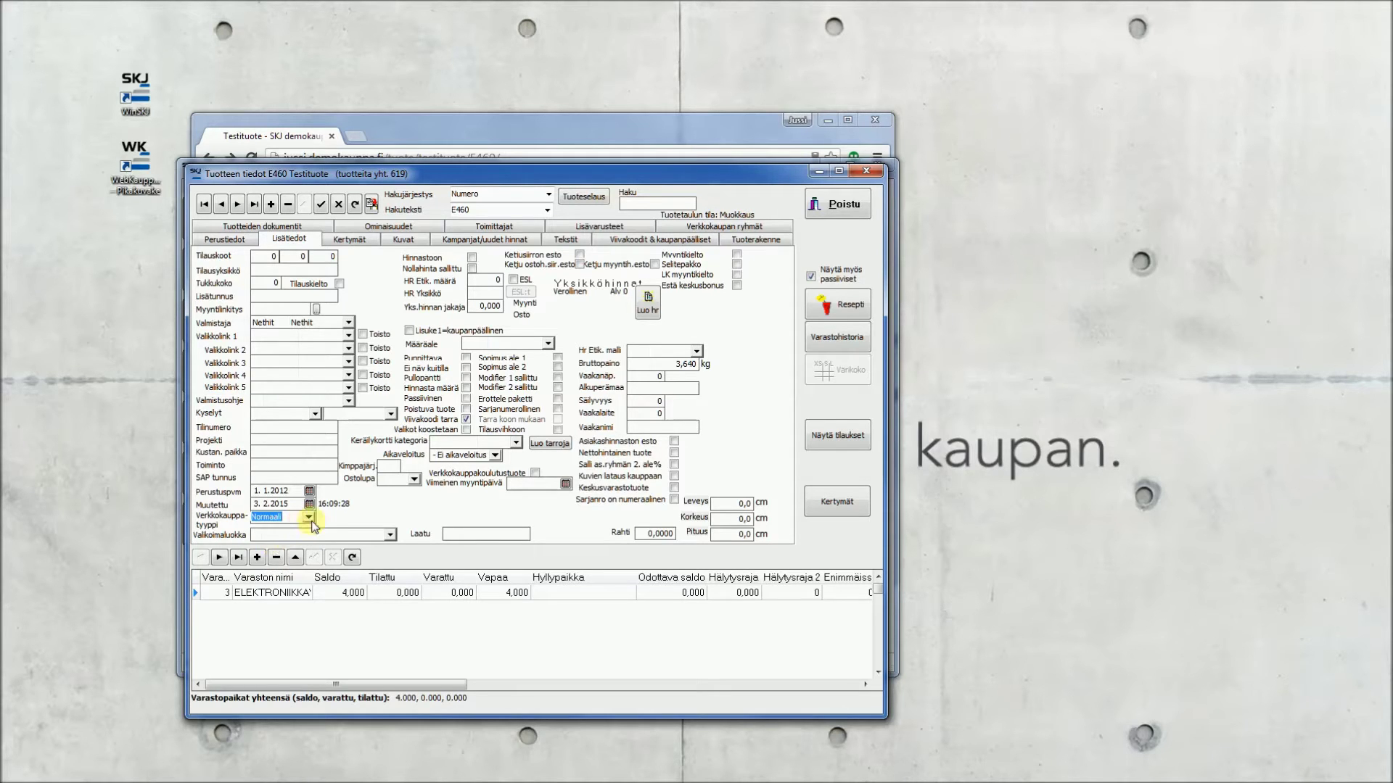
{"action": "left_click", "coordinate": [308, 516]}
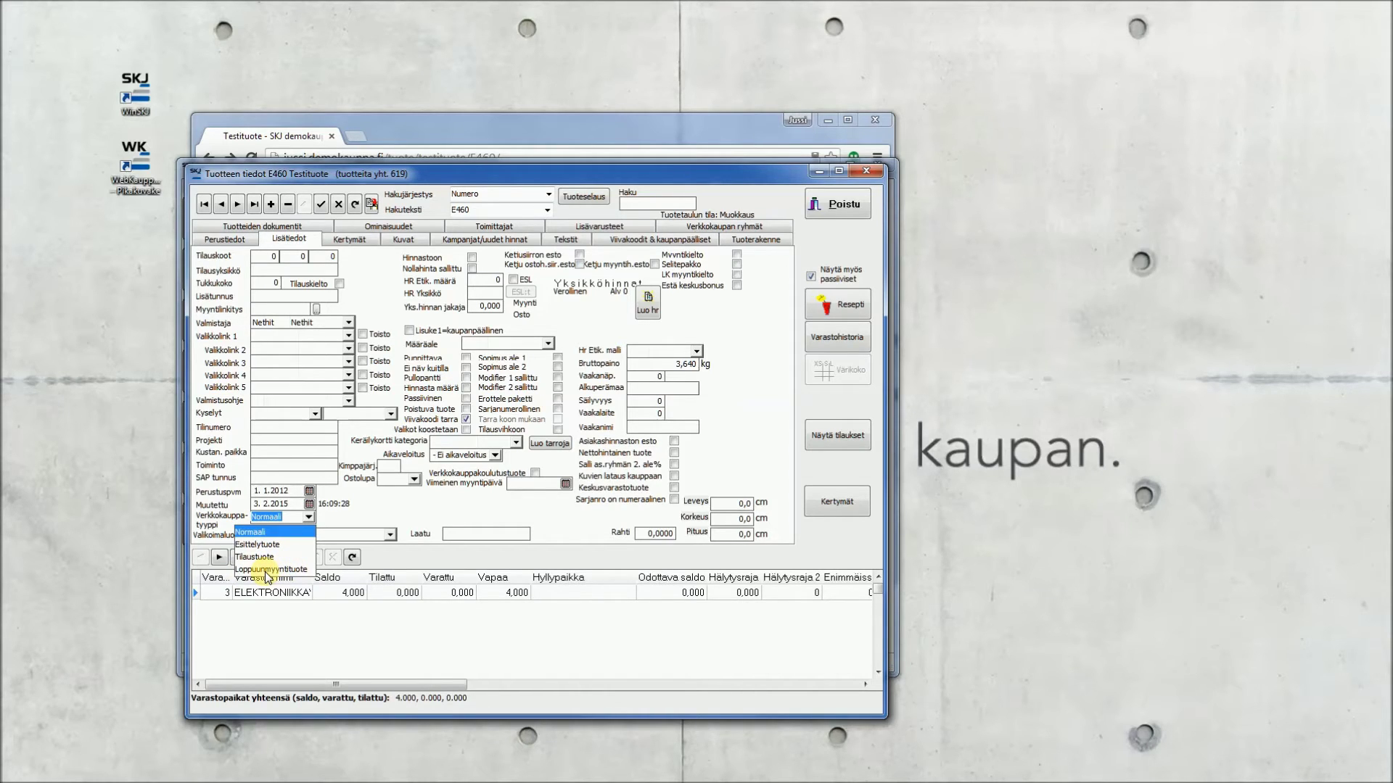
{"action": "left_click", "coordinate": [284, 532]}
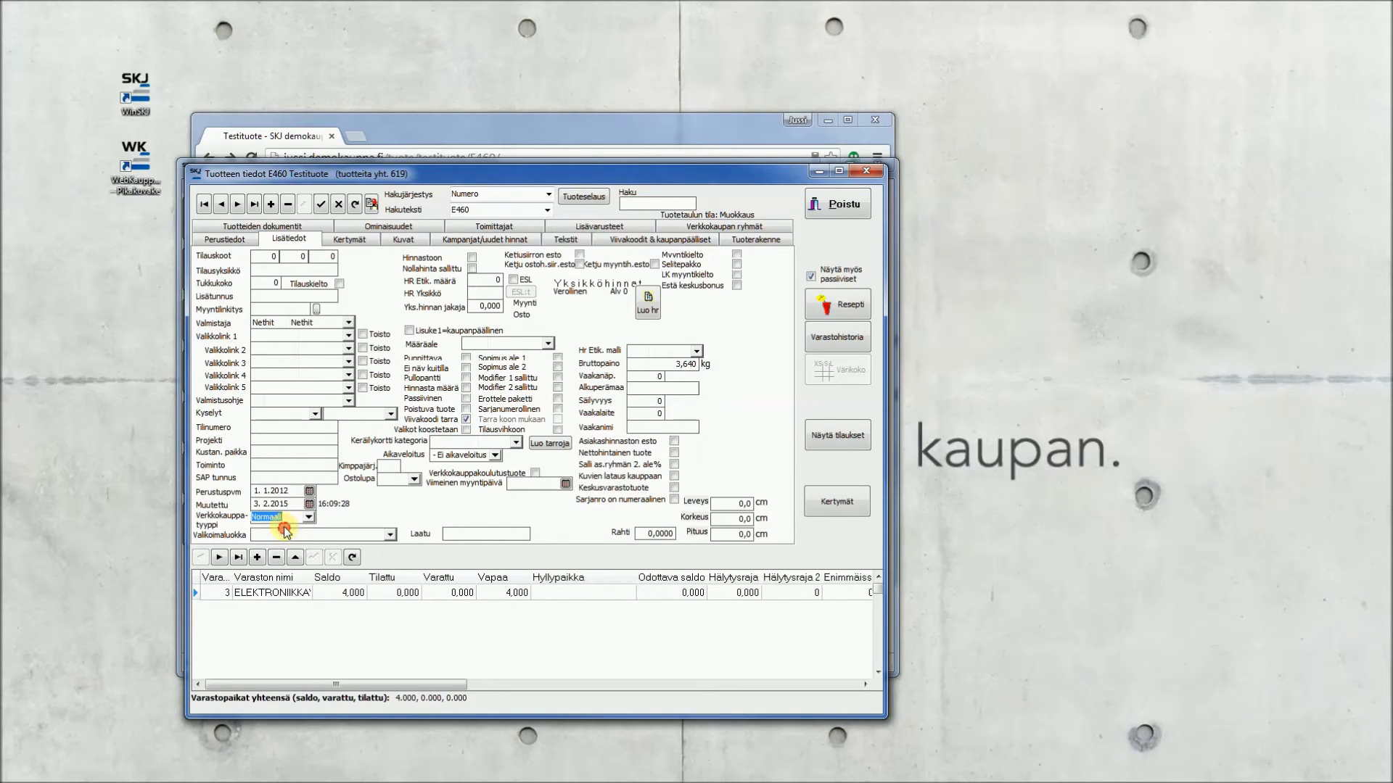
Step: Switch to the browser and open the demo shop's admin page (Verkkokaupan hallinta) in a new tab
{"action": "left_click", "coordinate": [351, 136]}
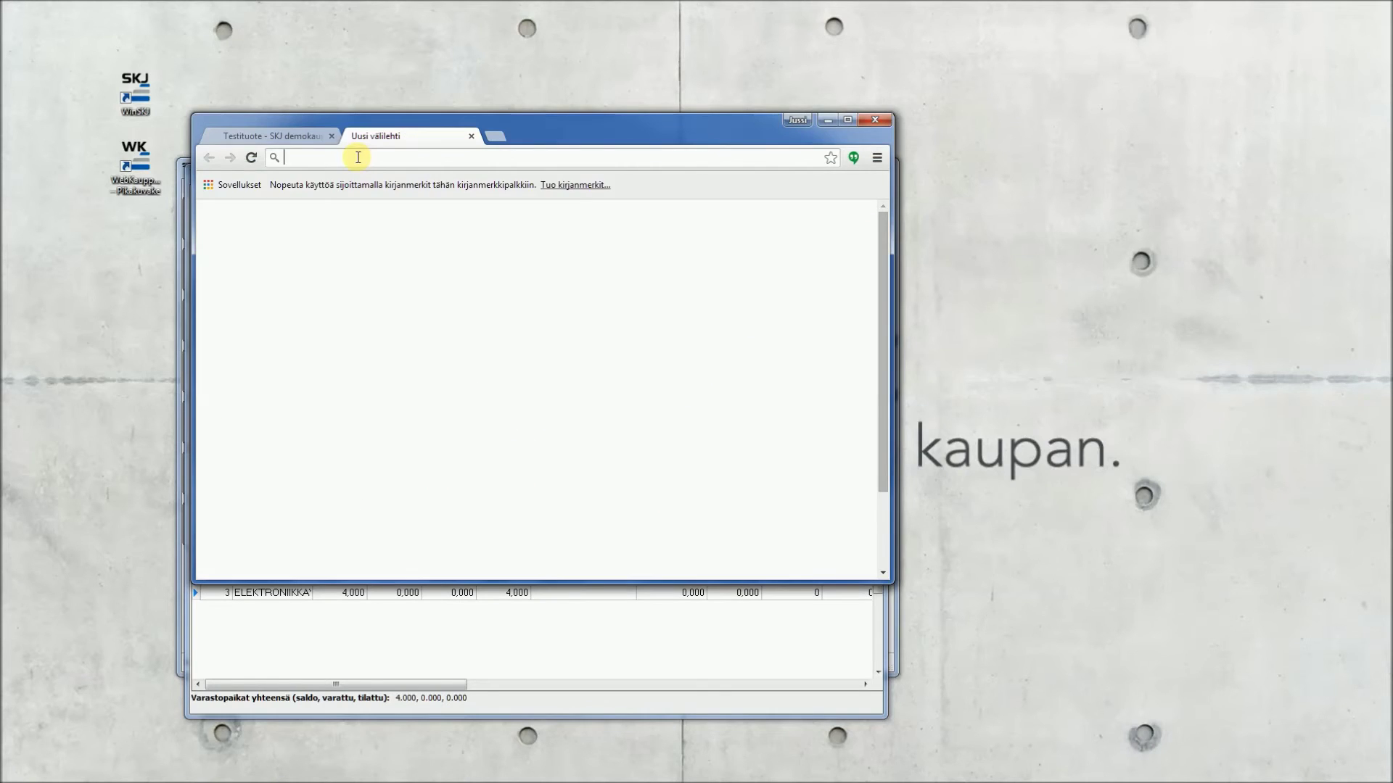
{"action": "type", "text": "juss"}
{"action": "key", "text": "Down"}
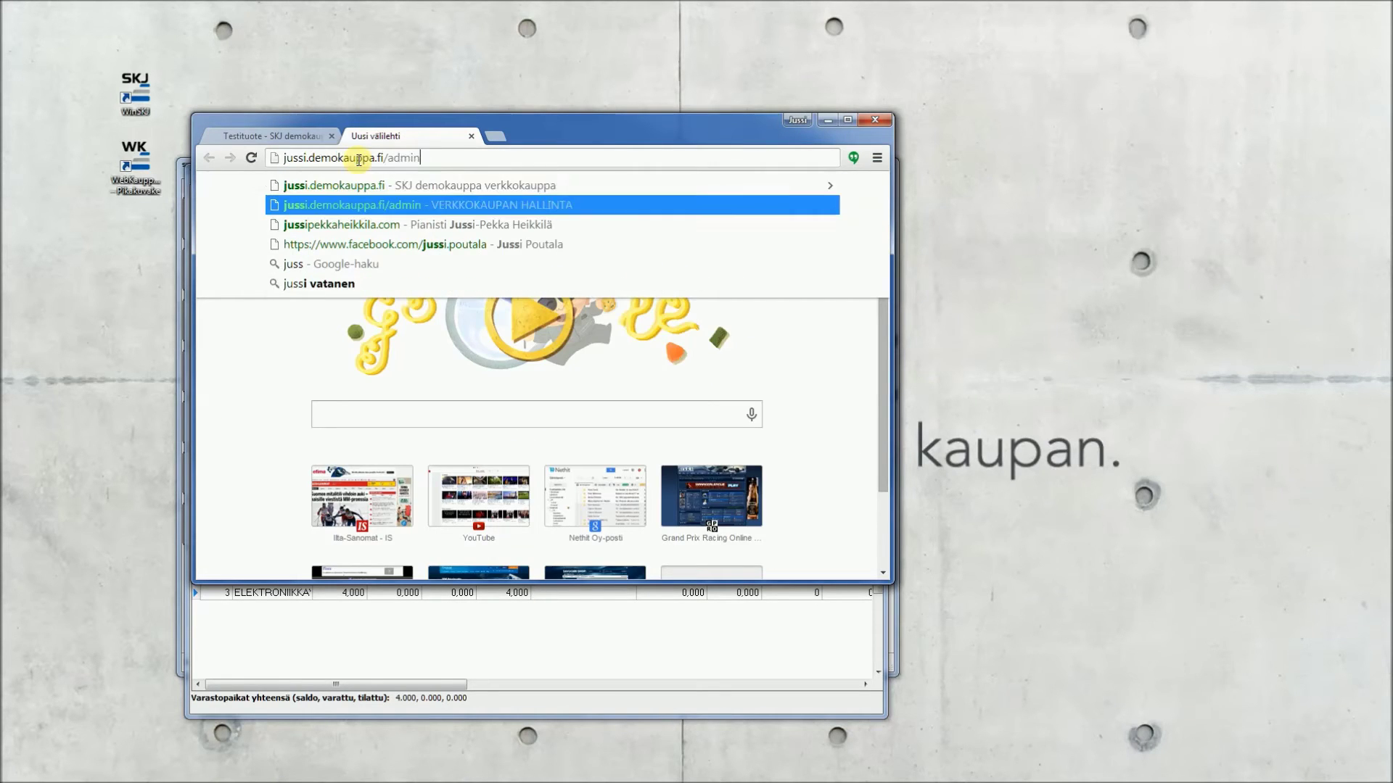
{"action": "key", "text": "Return"}
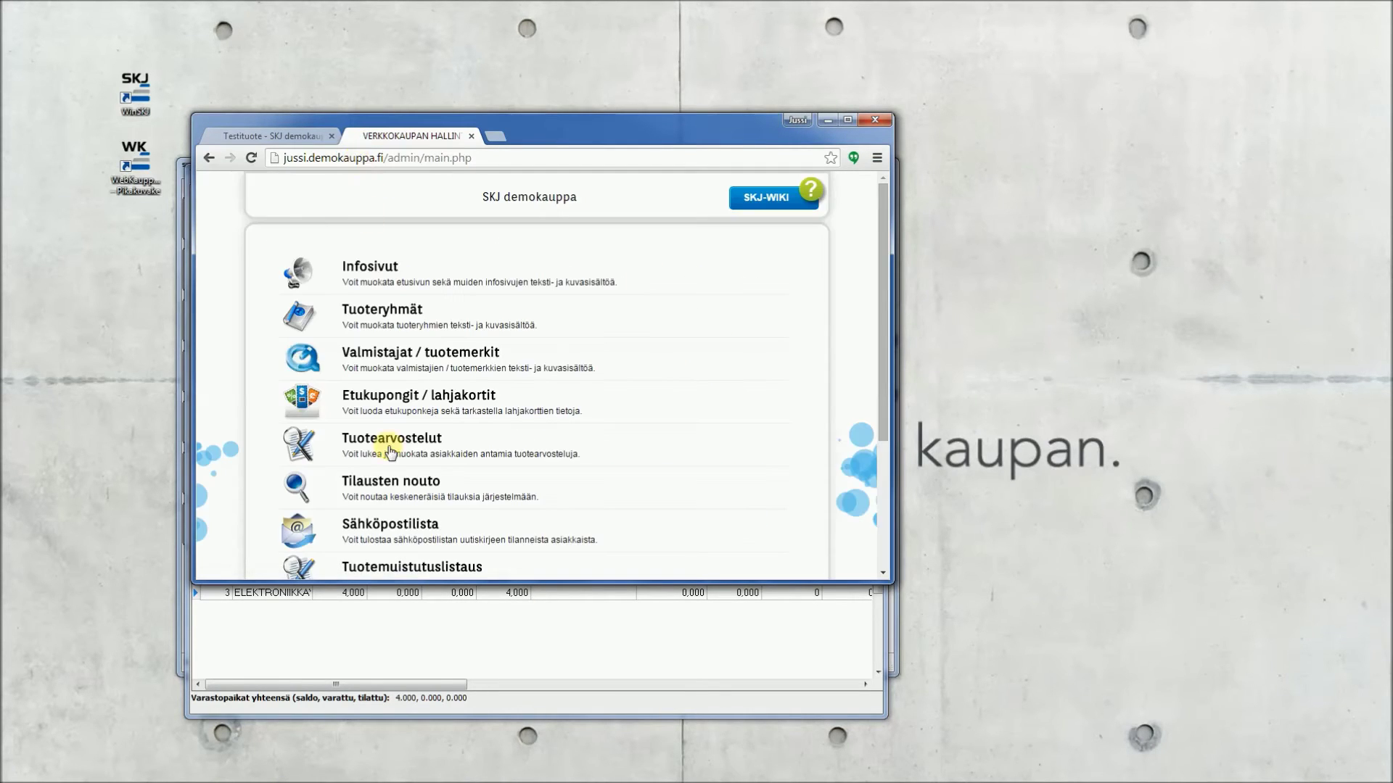
Step: Open the shop settings group Toimitustavat ja muut toimitusasetukset and view the general delivery times
{"action": "scroll", "coordinate": [354, 444], "scroll_direction": "down", "scroll_amount": 5}
{"action": "left_click", "coordinate": [355, 451]}
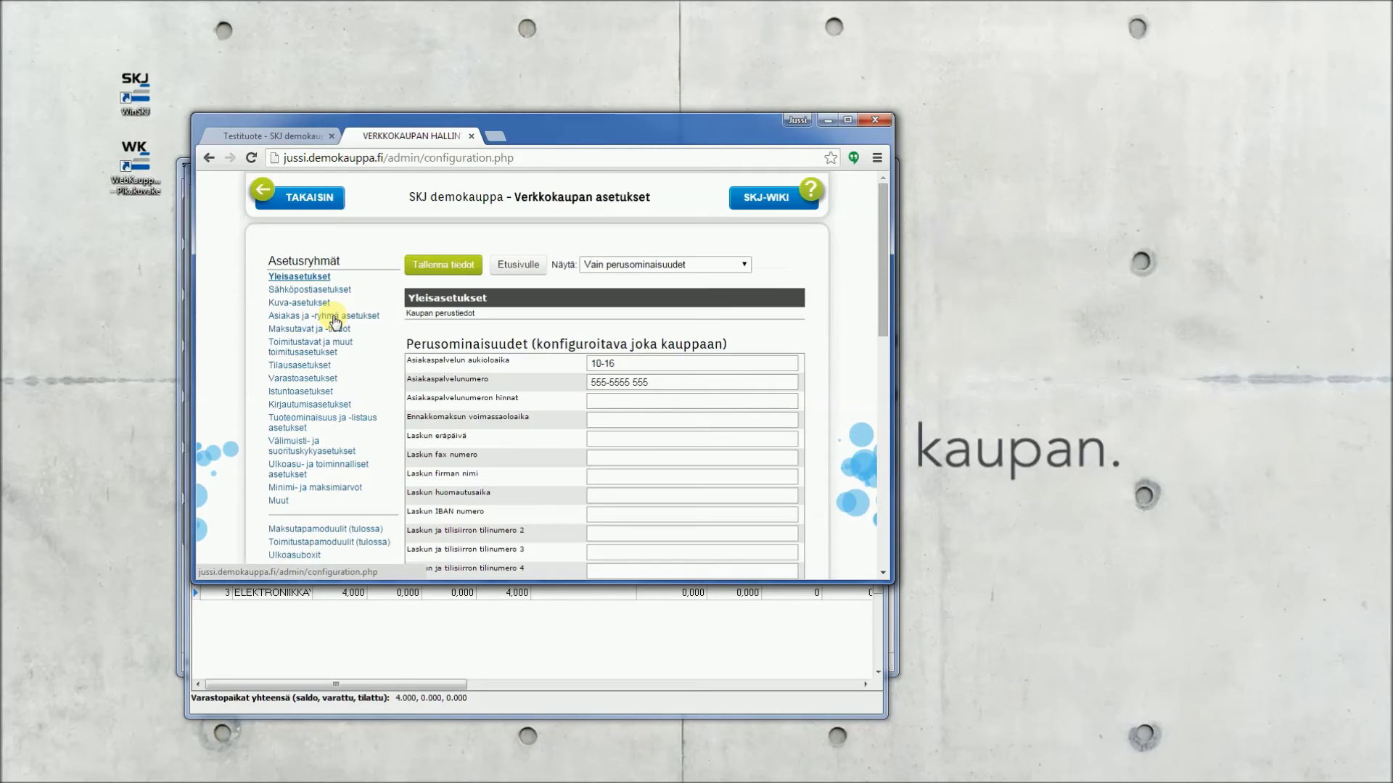
{"action": "left_click", "coordinate": [300, 347]}
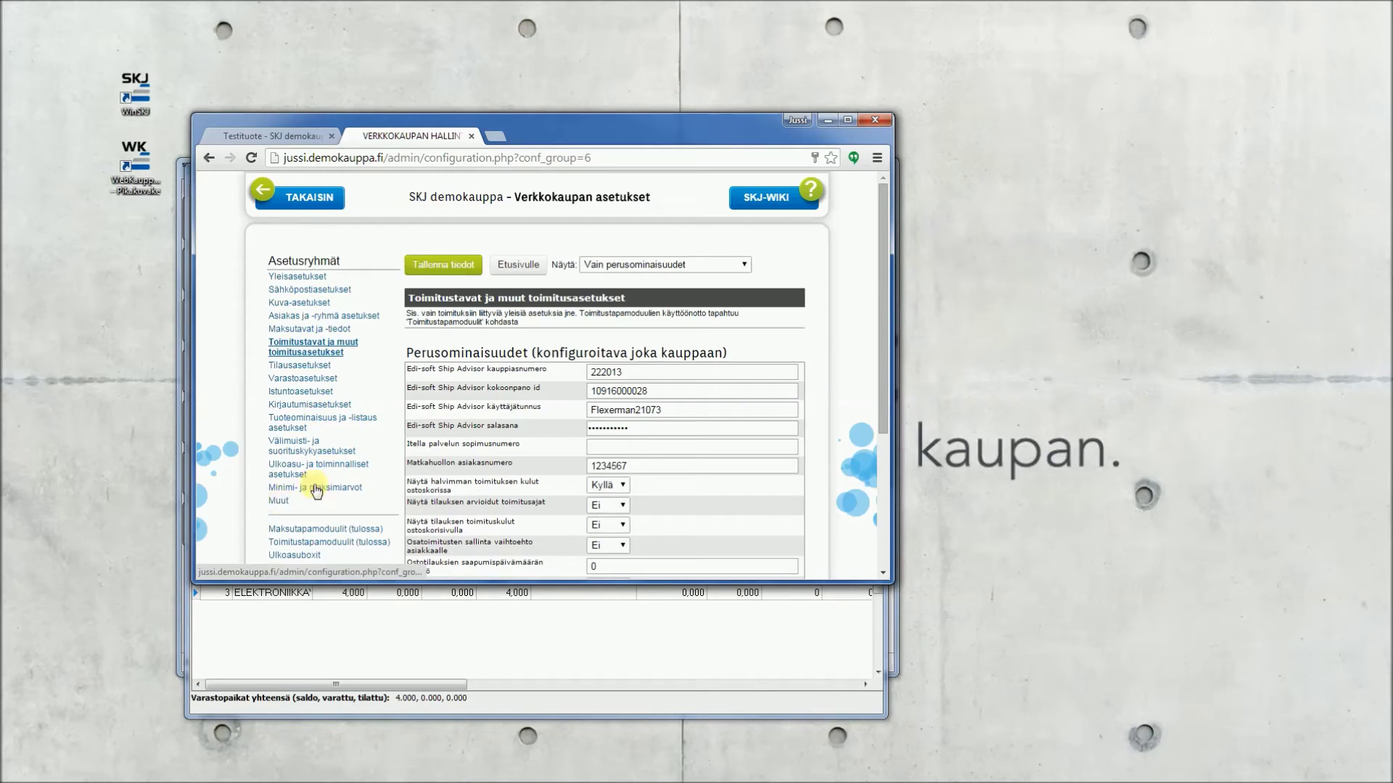
{"action": "scroll", "coordinate": [310, 488], "scroll_direction": "down", "scroll_amount": 3}
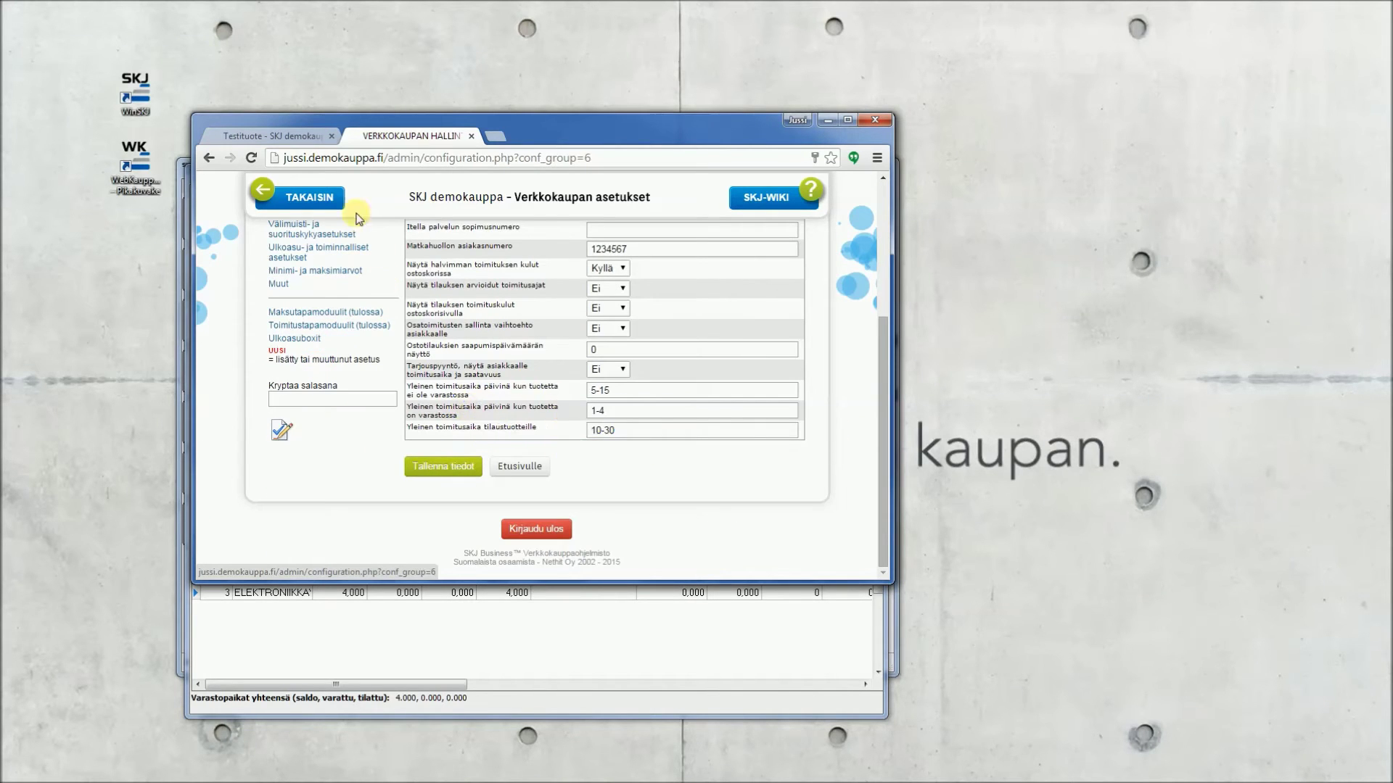
Step: Back in the WinSKJ product record, set HR Yksikkö to kg and Yks.hinnan jakaja to 0,4, and save
{"action": "left_click", "coordinate": [357, 612]}
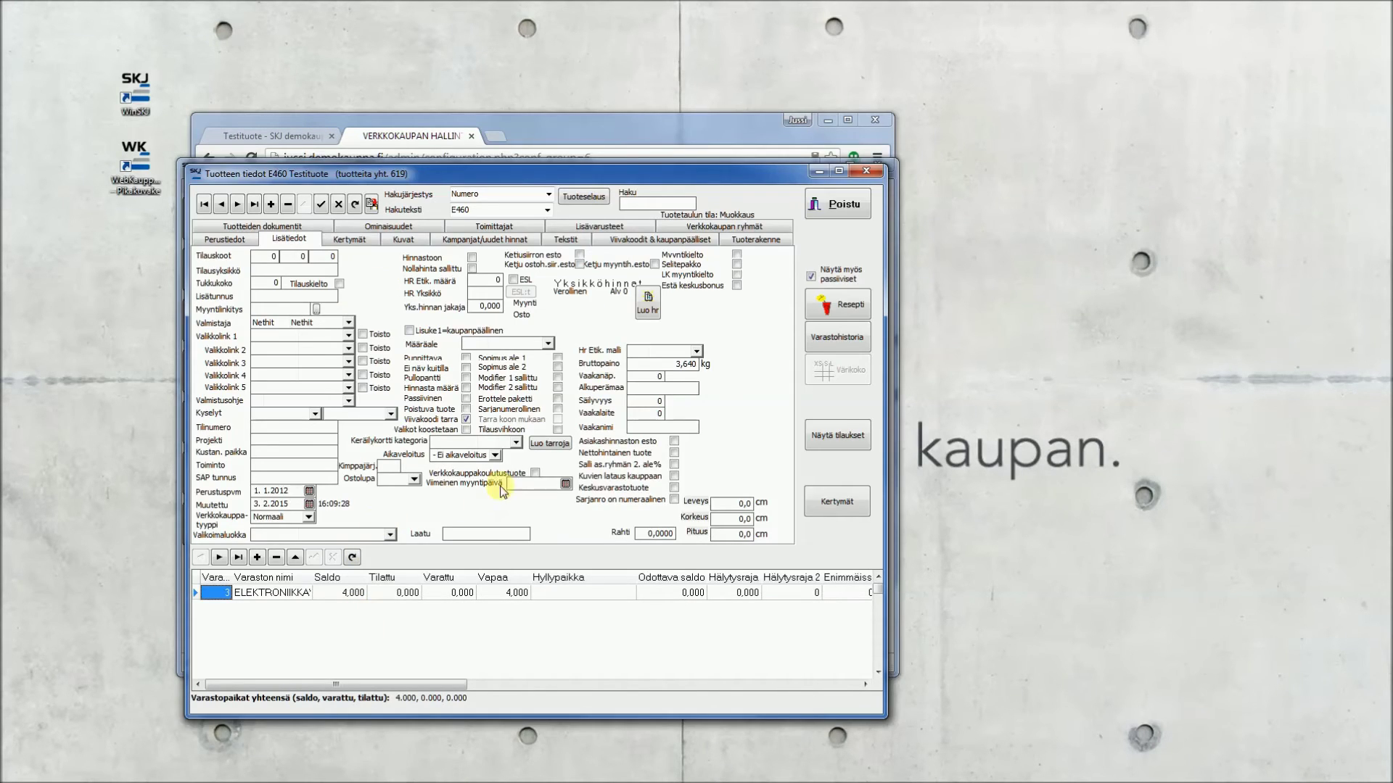
{"action": "left_click", "coordinate": [485, 283]}
{"action": "left_click", "coordinate": [490, 296]}
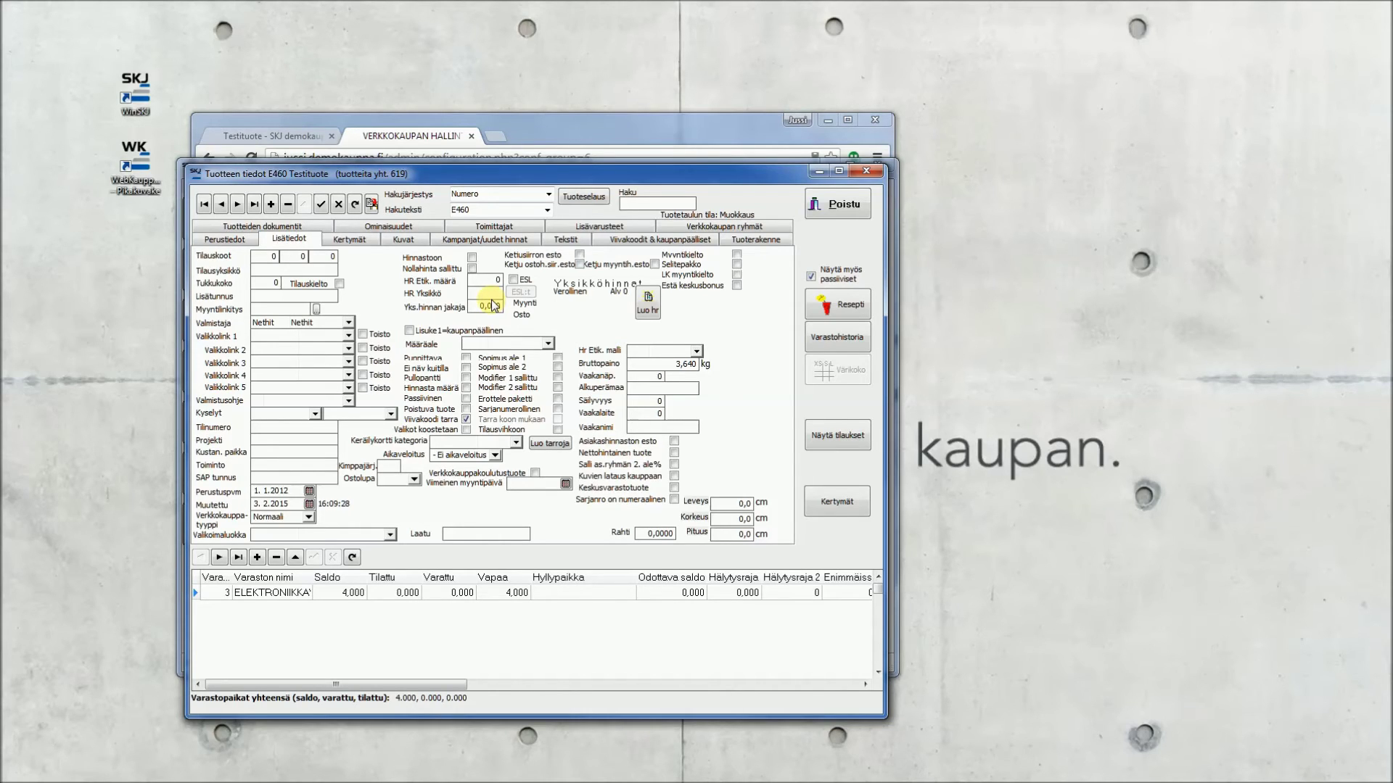
{"action": "type", "text": "kg"}
{"action": "key", "text": "Tab"}
{"action": "key", "text": "BackSpace"}
{"action": "type", "text": "0,4"}
{"action": "left_click", "coordinate": [319, 205]}
Step: Send the unit price changes to the web shop and reload the Testituote page in the browser to check them
{"action": "right_click", "coordinate": [354, 290]}
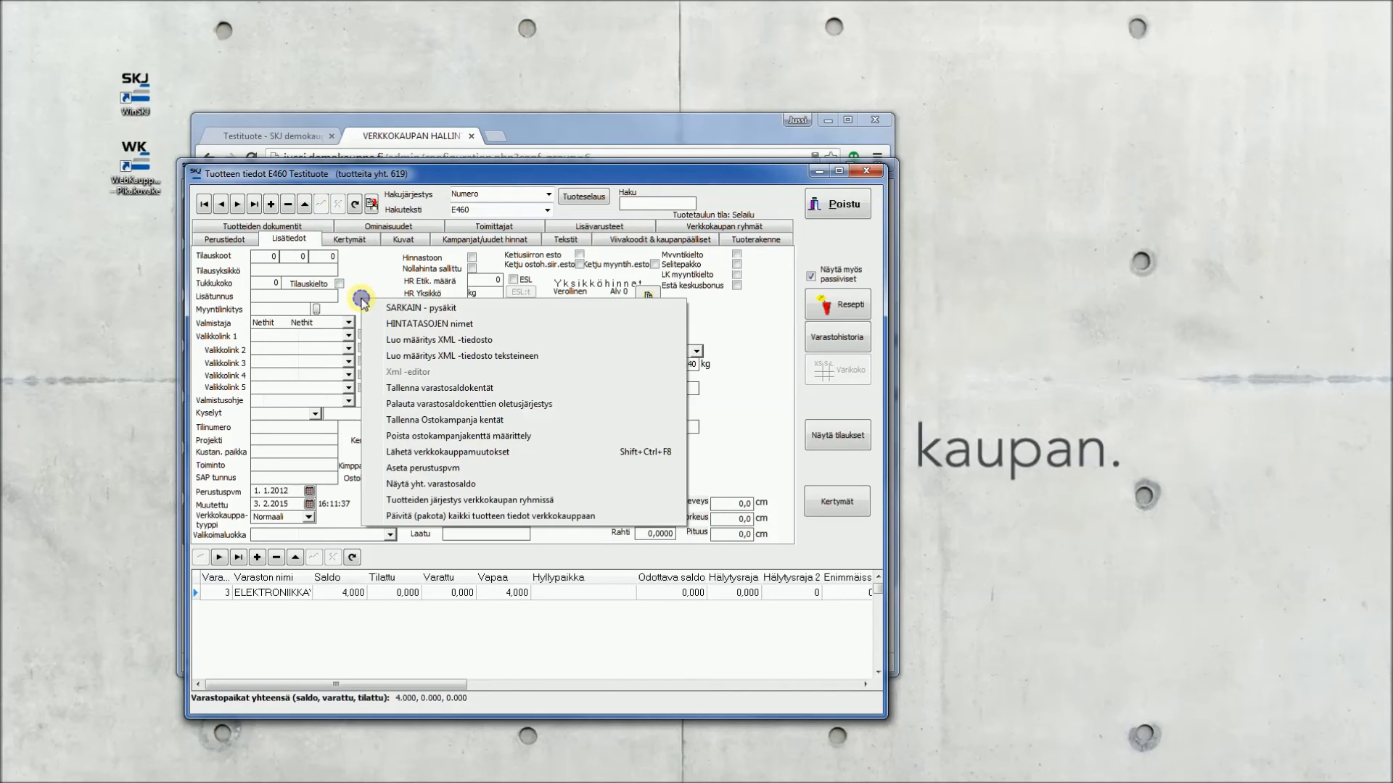
{"action": "left_click", "coordinate": [454, 452]}
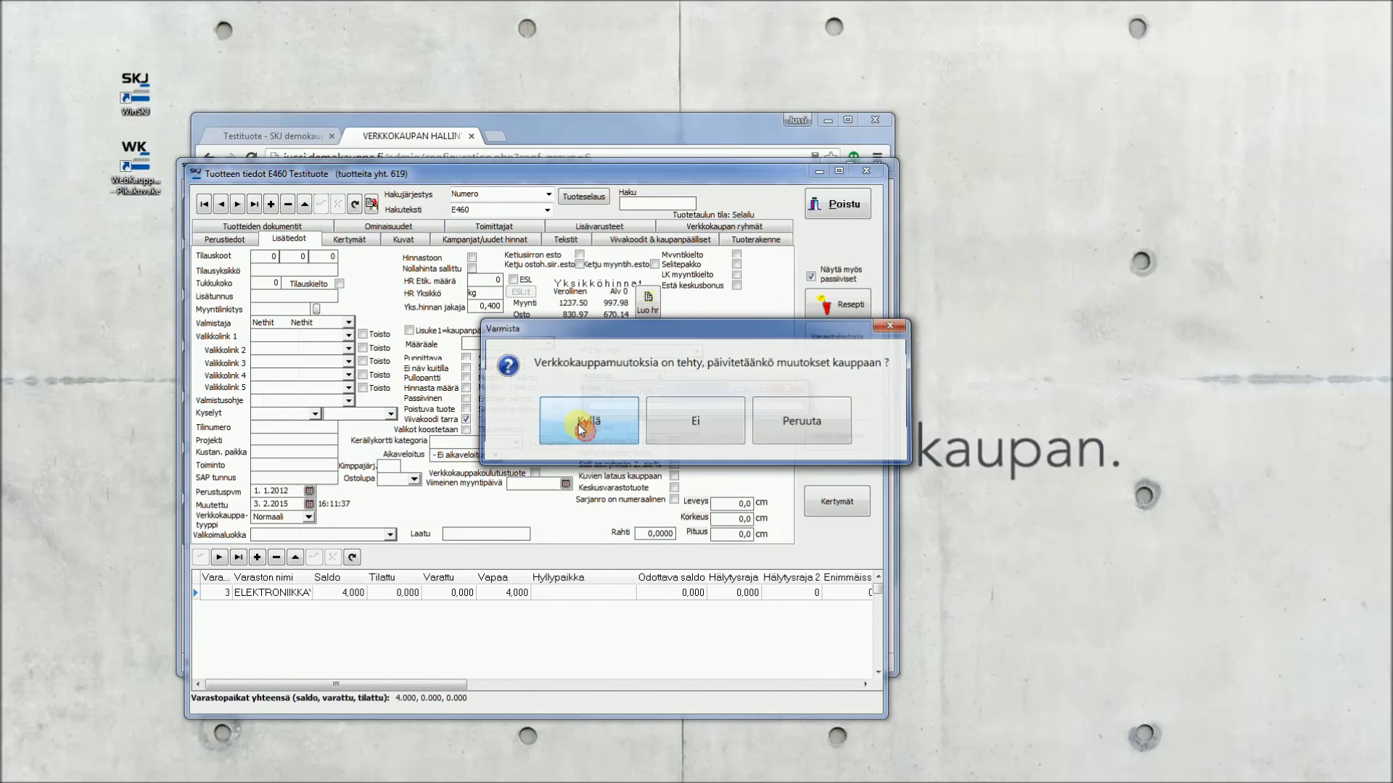
{"action": "left_click", "coordinate": [600, 421]}
{"action": "left_click", "coordinate": [275, 136]}
{"action": "left_click", "coordinate": [251, 157]}
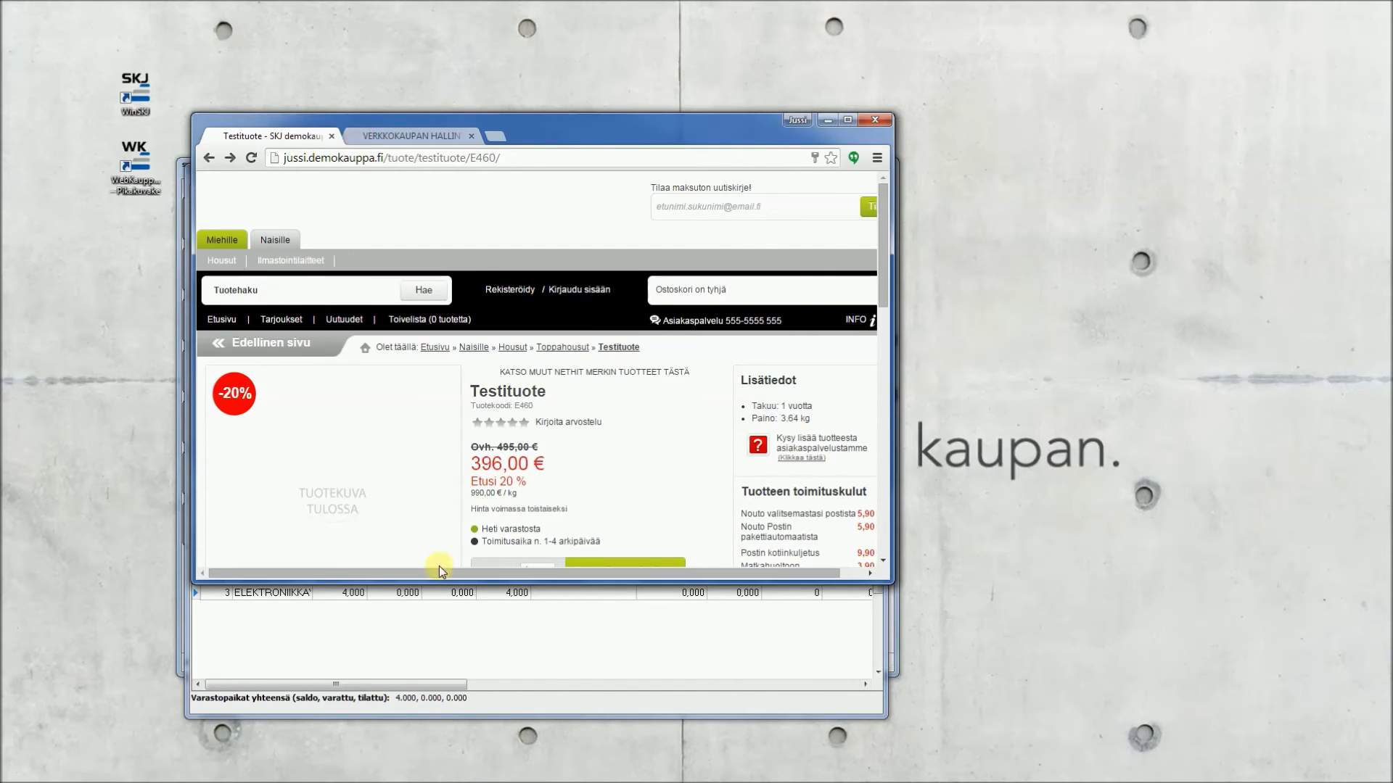
Step: In the WinSKJ product record, switch the Passiivinen flag on and back off, and turn off Näytä myös passiiviset
{"action": "left_click", "coordinate": [481, 691]}
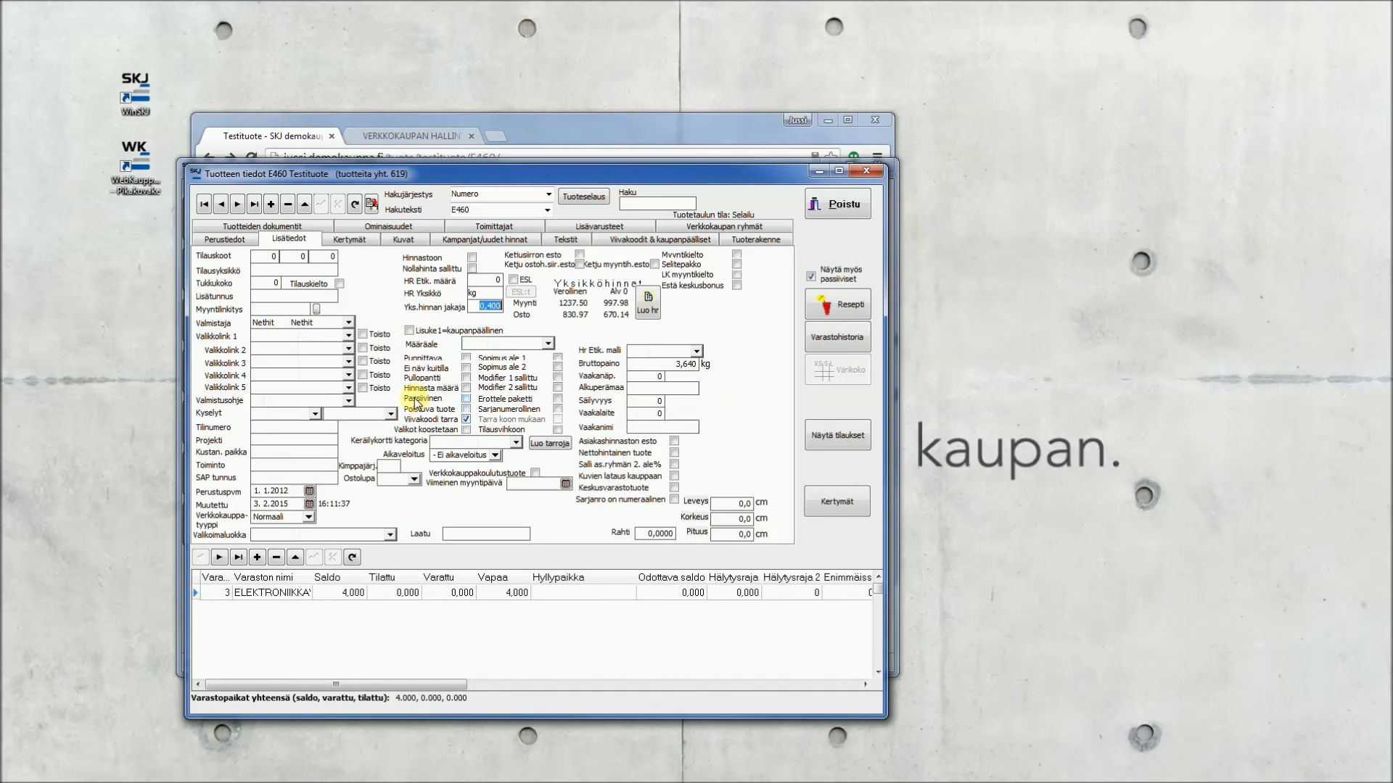
{"action": "left_click", "coordinate": [465, 399]}
{"action": "left_click", "coordinate": [466, 398]}
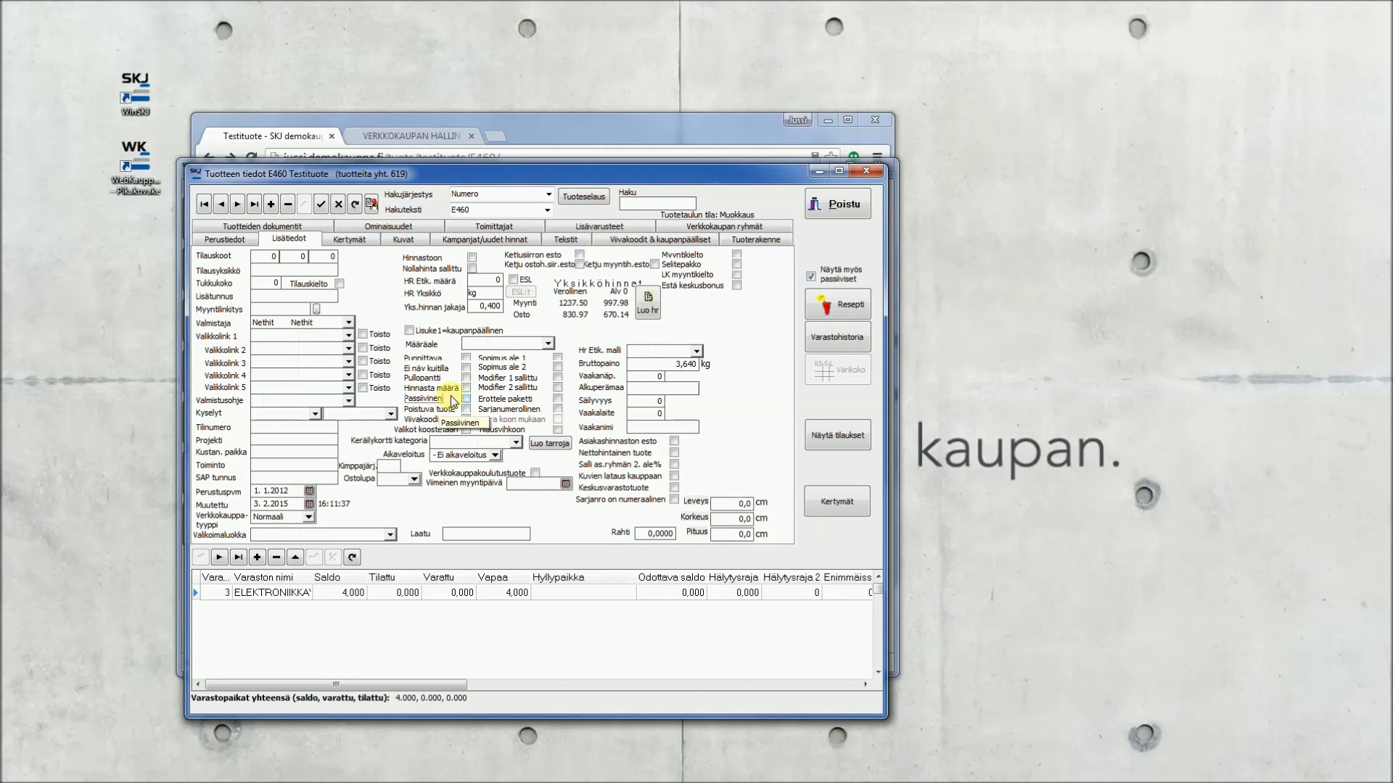
{"action": "left_click", "coordinate": [810, 276]}
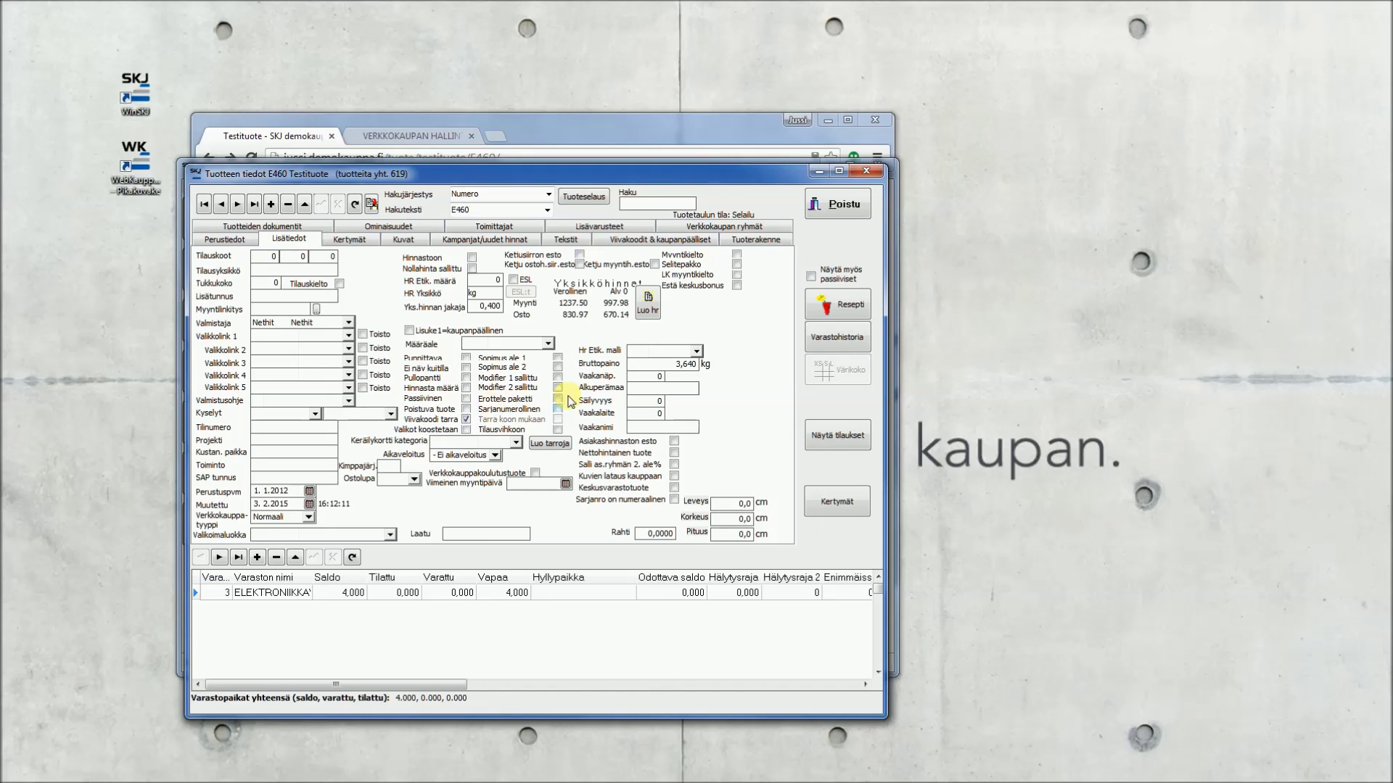
Step: Open the product's gross weight (Bruttopaino) for editing
{"action": "left_click", "coordinate": [672, 365]}
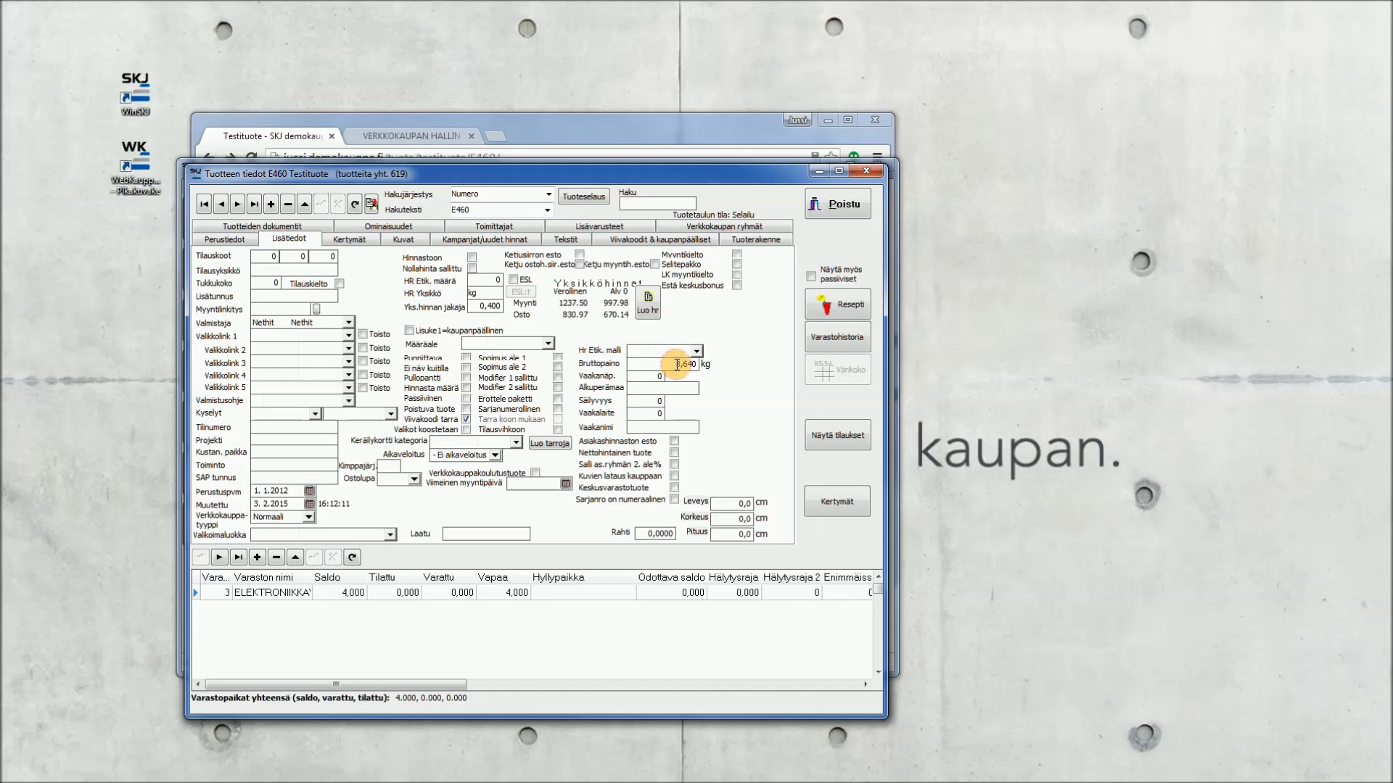